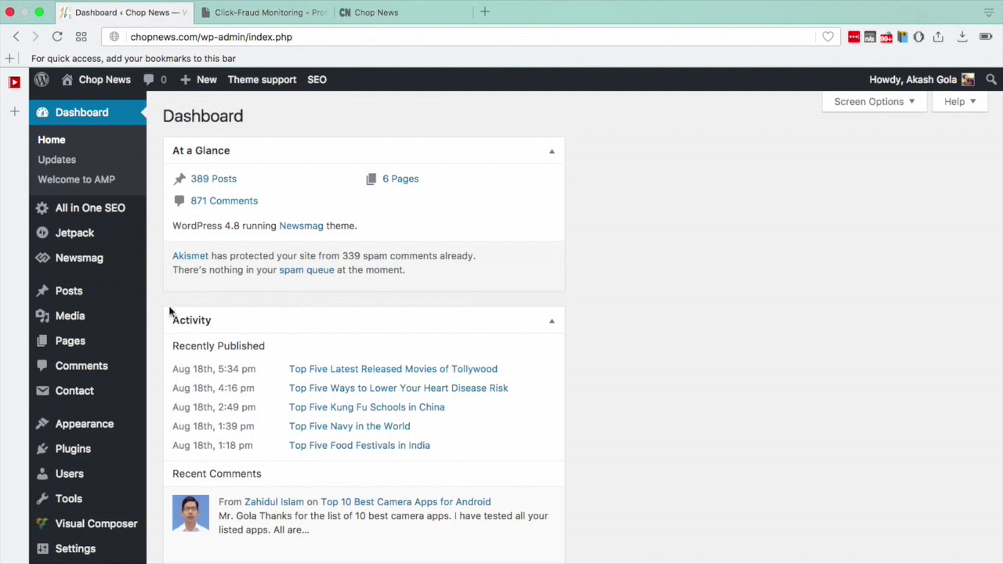
# Open the Click-Fraud Monitor settings page of the installed AdSense Click-Fraud Monitoring Plugin
pyautogui.click(114, 455)
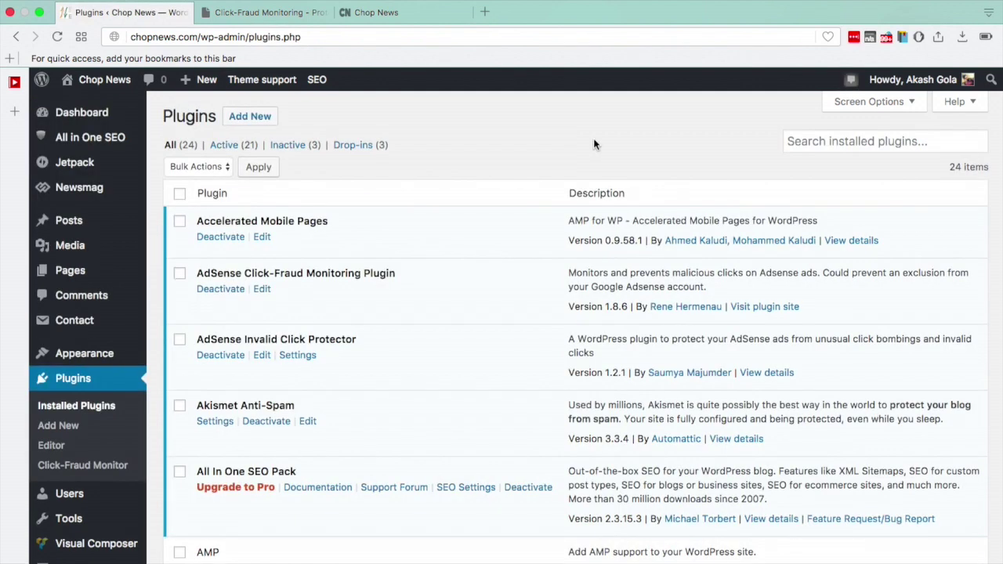
pyautogui.moveTo(197, 274); pyautogui.dragTo(399, 272)
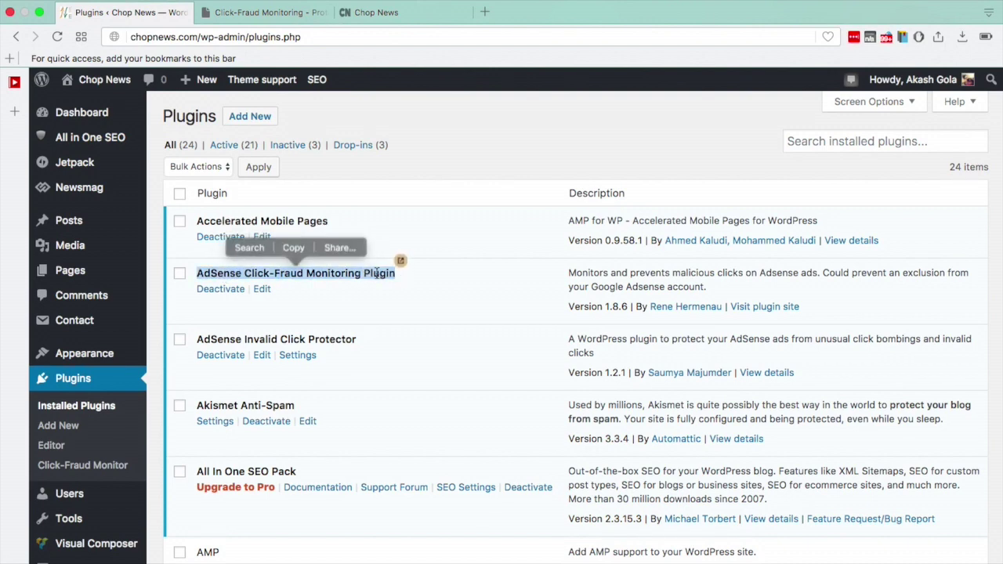
pyautogui.click(377, 273)
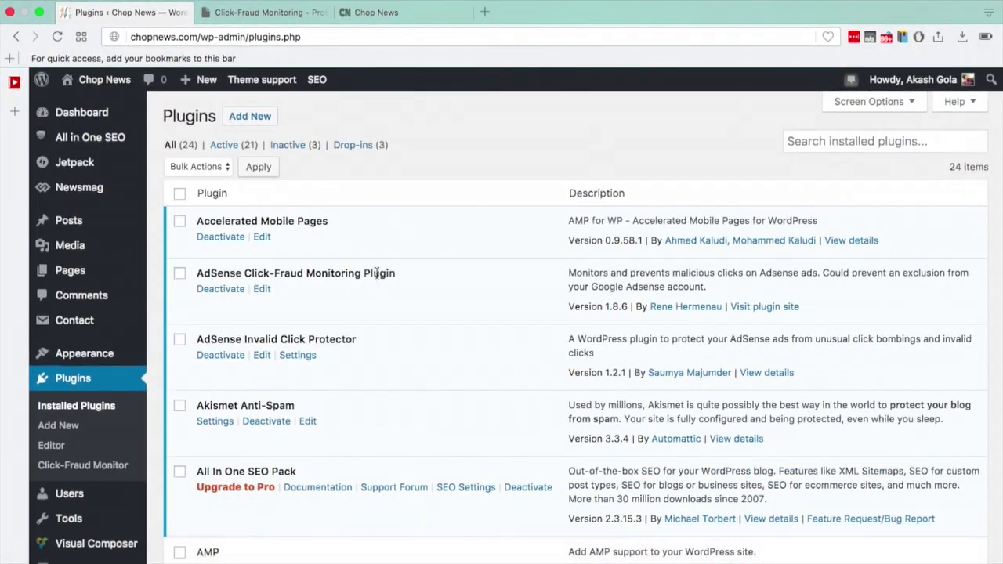
pyautogui.click(91, 468)
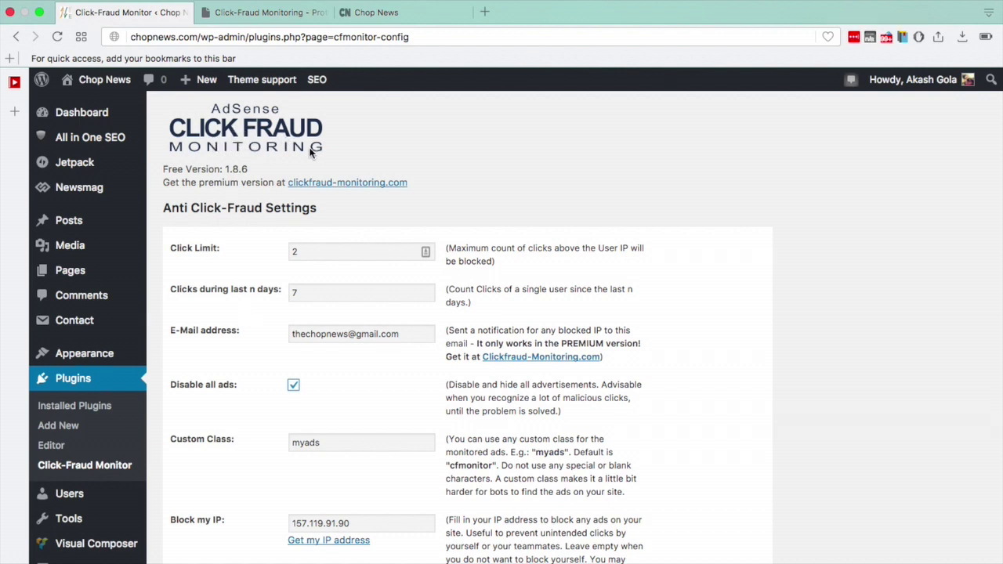
# Review the Anti Click-Fraud settings and fill the Block my IP field with the automatically detected current IP address
pyautogui.scroll(-1, 313, 152)
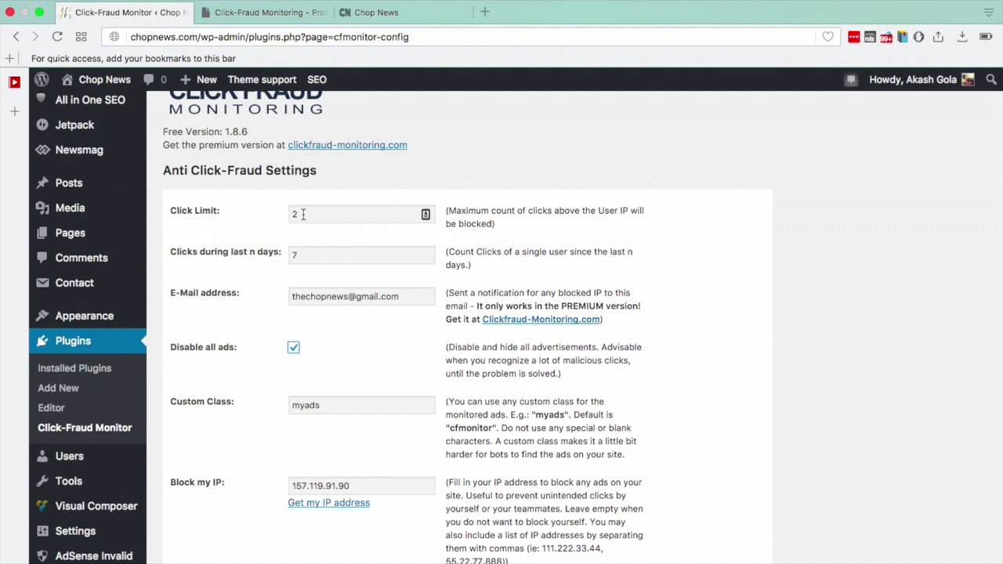
pyautogui.scroll(-1, 303, 214)
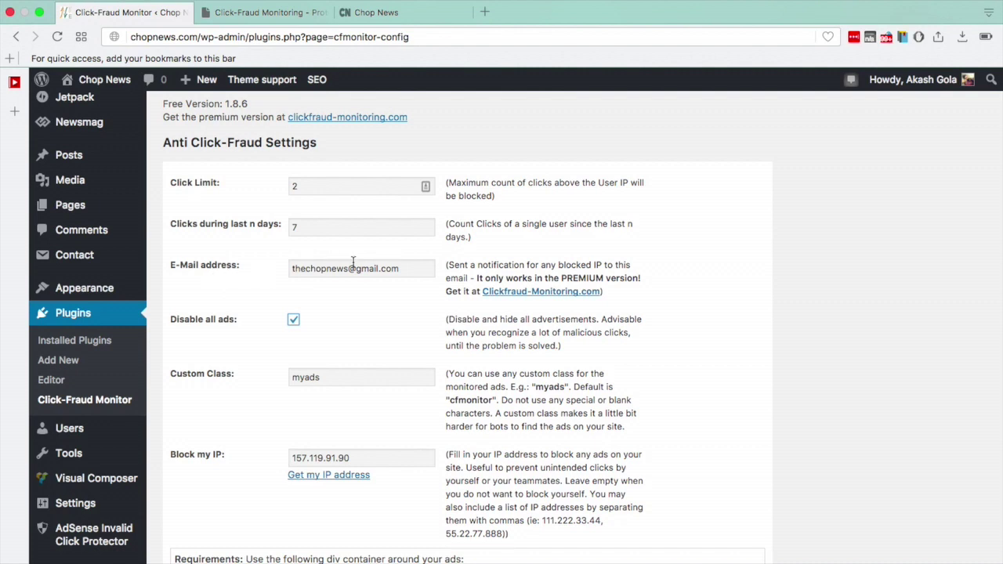
pyautogui.scroll(-1, 219, 296)
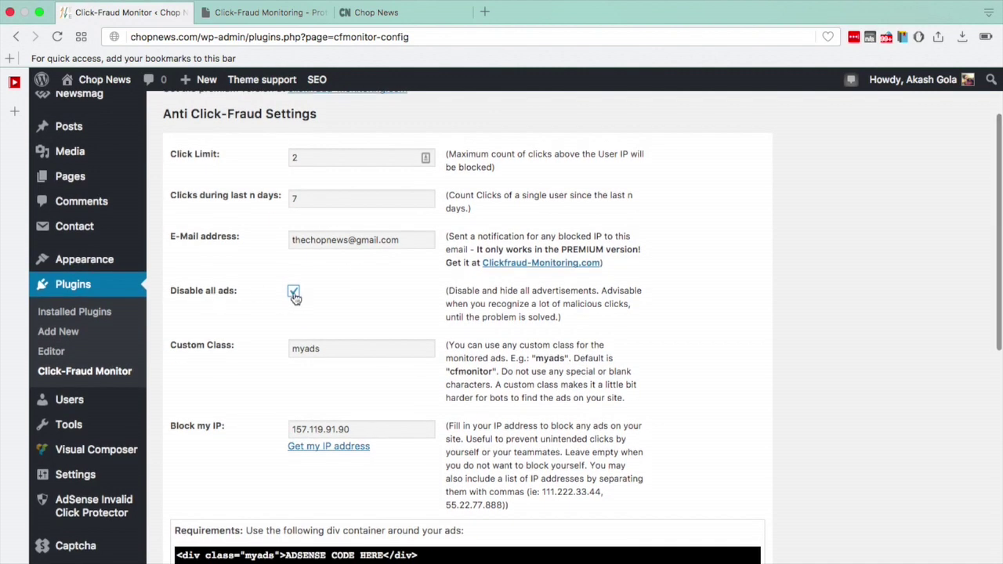
pyautogui.scroll(-1, 295, 299)
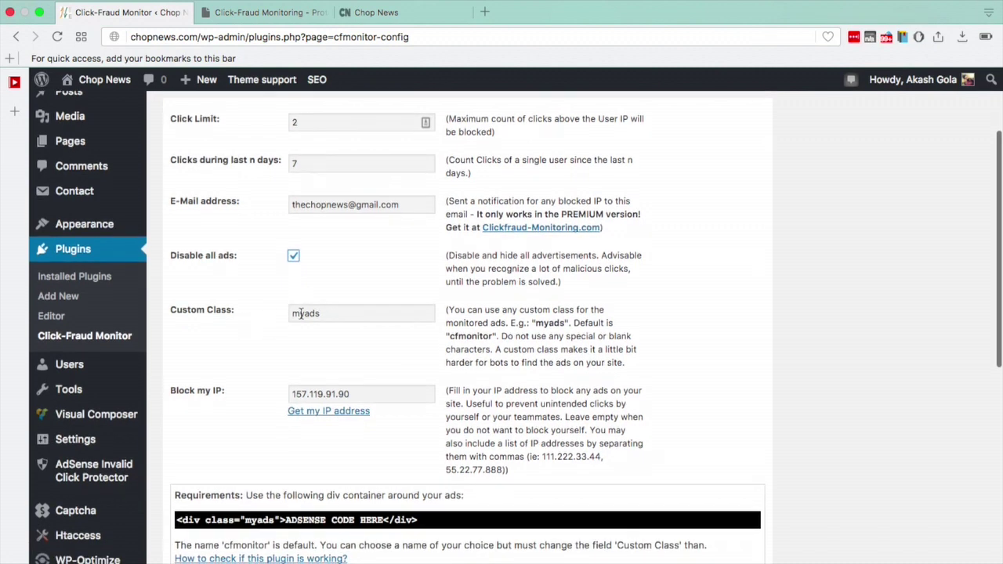
pyautogui.scroll(-2, 275, 343)
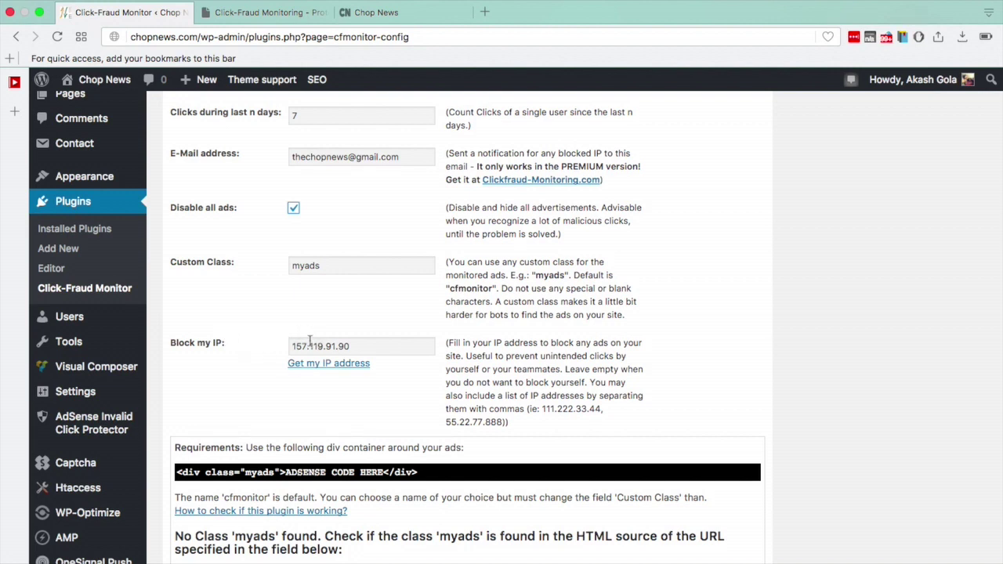
pyautogui.click(332, 365)
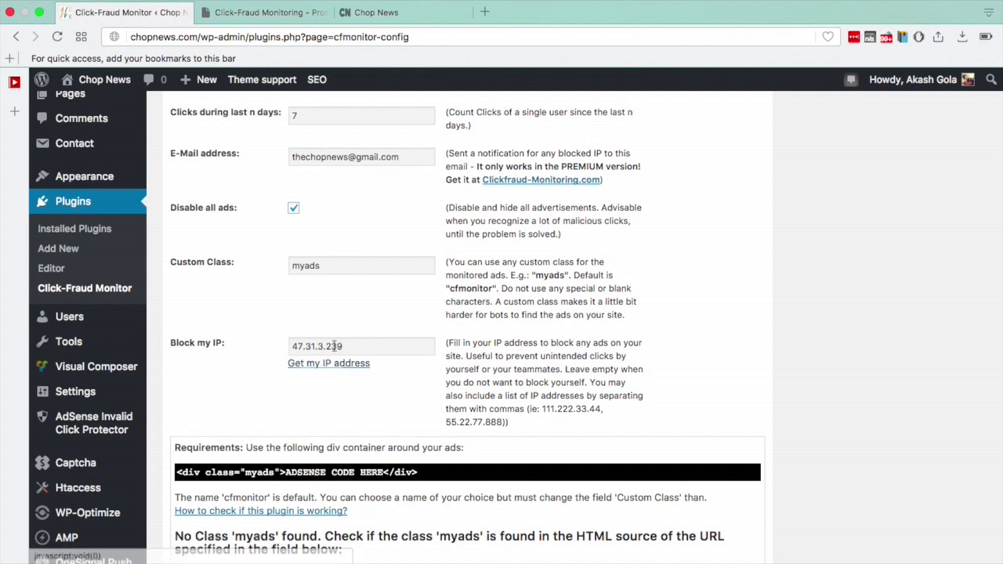
# Copy the required "myads" div container line and paste it into the TextEditor document, a few lines below the existing ad code
pyautogui.scroll(-5, 346, 345)
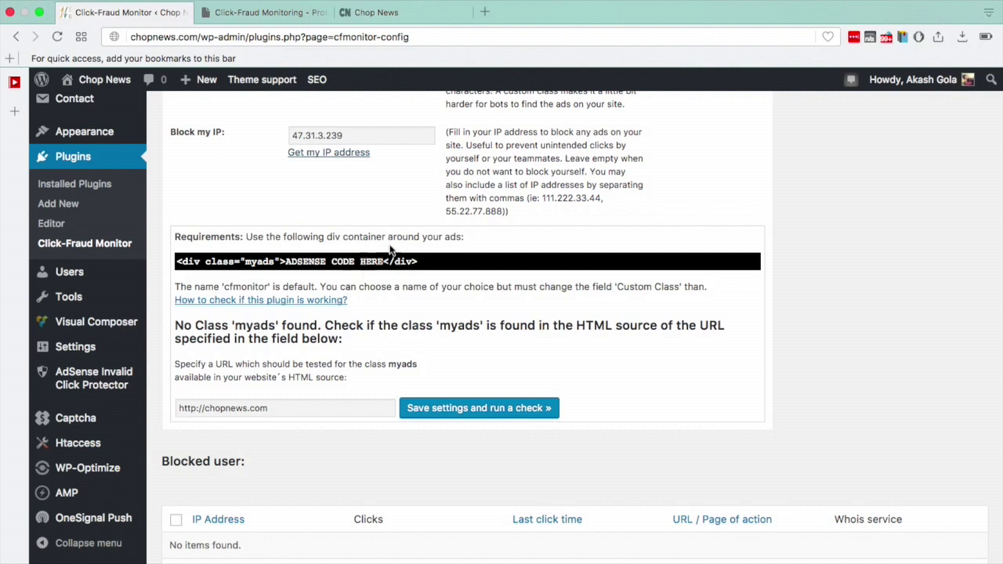
pyautogui.moveTo(419, 261); pyautogui.dragTo(178, 263)
pyautogui.press('super+c')
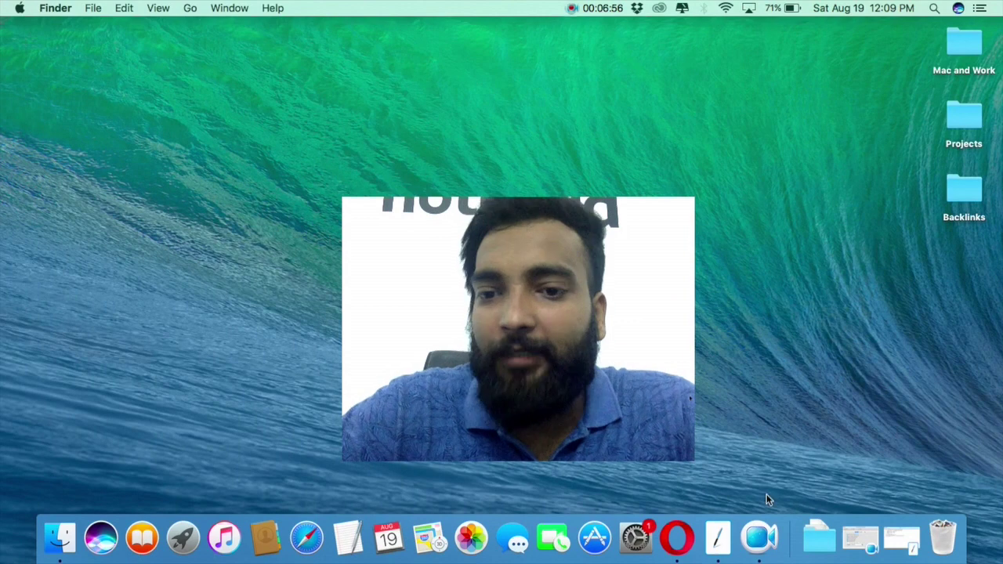
pyautogui.click(717, 538)
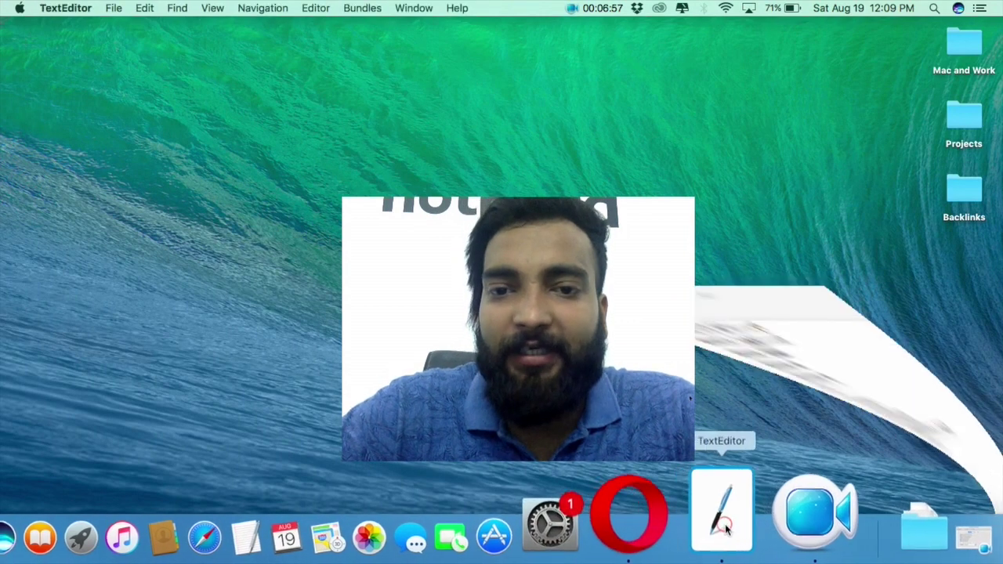
pyautogui.press('Return')
pyautogui.press('Return')
pyautogui.press('Return')
pyautogui.press('super+v')
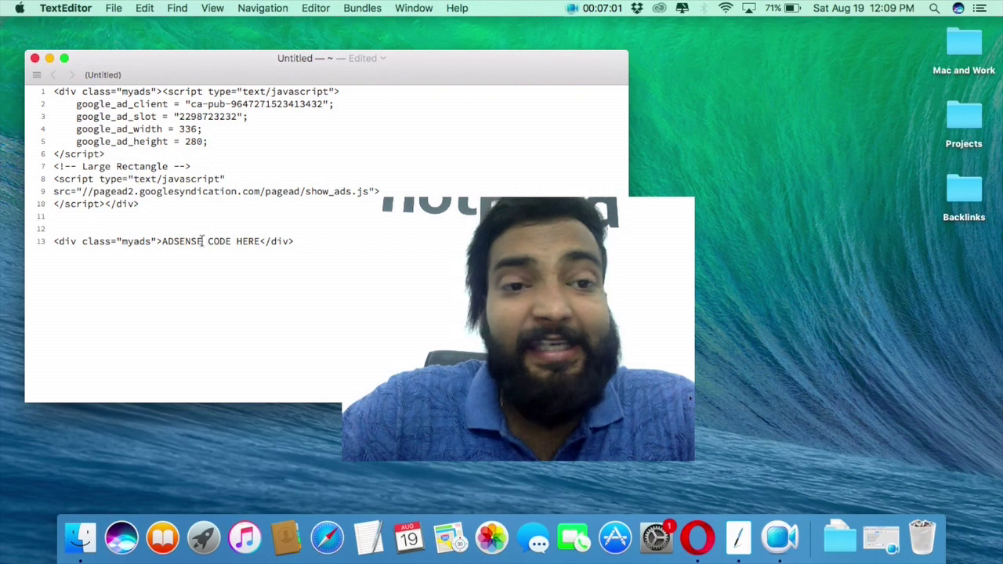
# Copy the existing Large Rectangle ad code block and delete it from above the div container line
pyautogui.moveTo(163, 241); pyautogui.dragTo(259, 242)
pyautogui.click(259, 242)
pyautogui.moveTo(173, 210); pyautogui.dragTo(31, 96)
pyautogui.rightClick(130, 116)
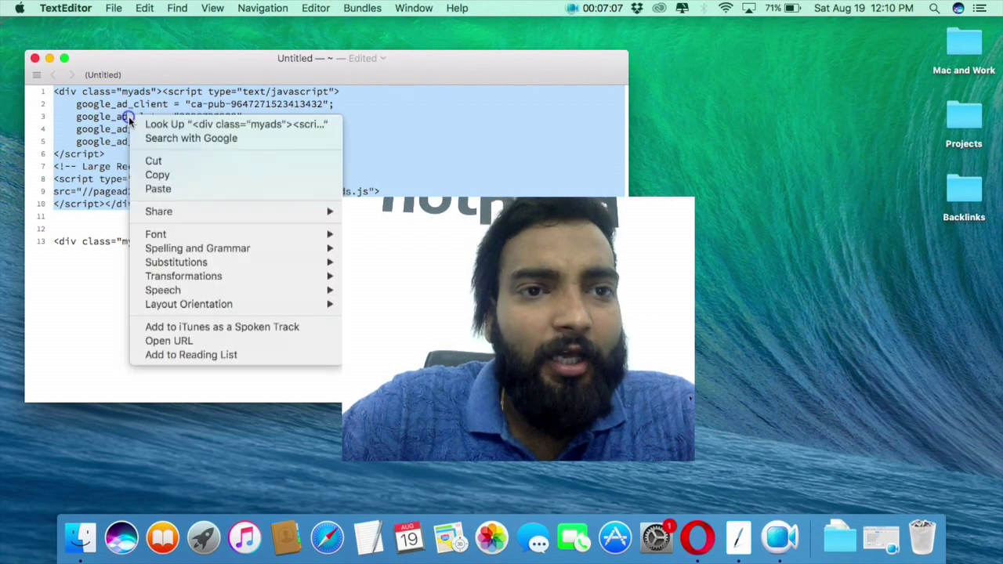
pyautogui.click(156, 175)
pyautogui.press('BackSpace')
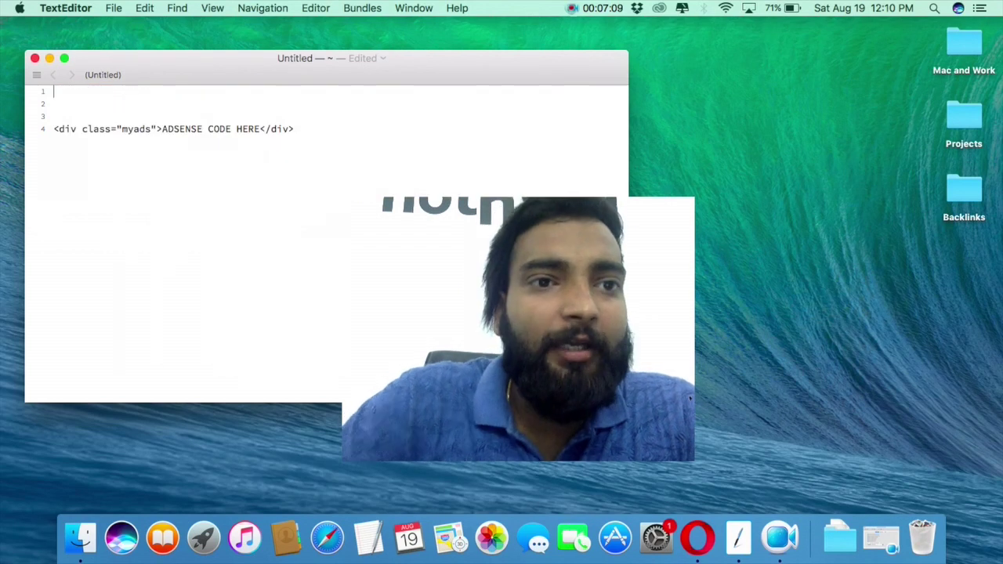
# Replace the ADSENSE CODE HERE placeholder inside the "myads" div with the copied ad code
pyautogui.tripleClick(258, 116)
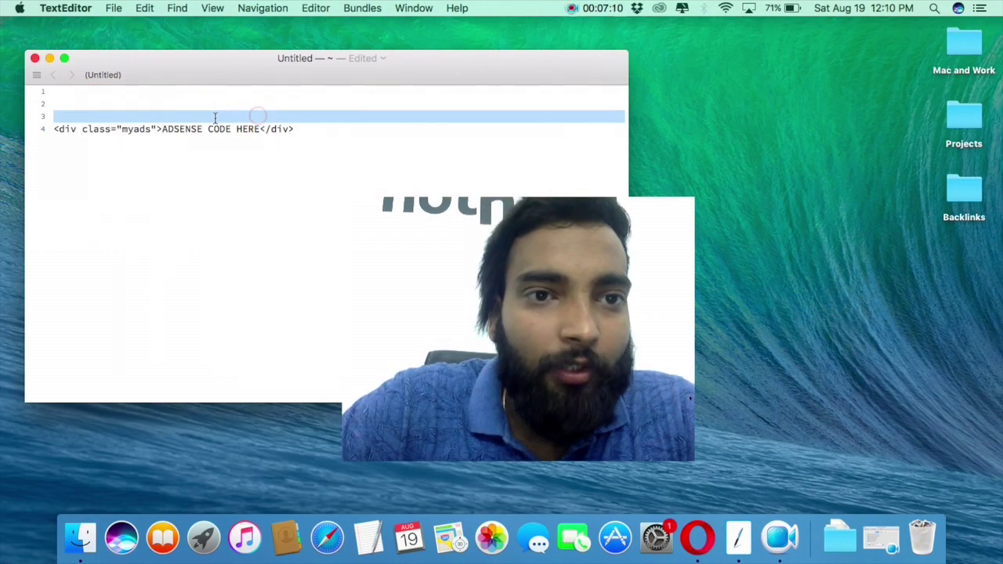
pyautogui.click(263, 128)
pyautogui.moveTo(262, 129); pyautogui.dragTo(164, 131)
pyautogui.press('super+v')
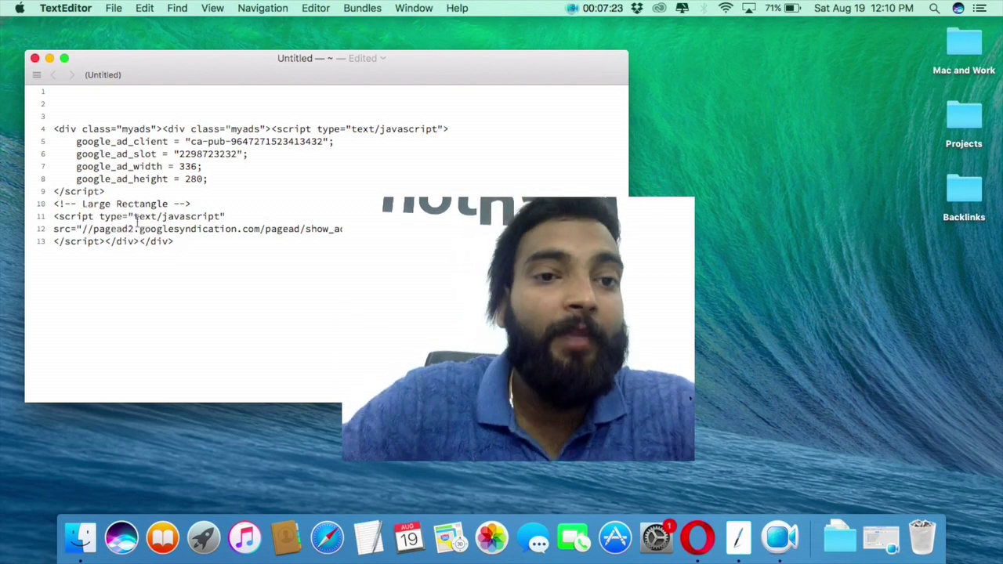
# Copy the complete ad code together with its enclosing "myads" div container
pyautogui.moveTo(179, 242); pyautogui.dragTo(55, 129)
pyautogui.rightClick(105, 137)
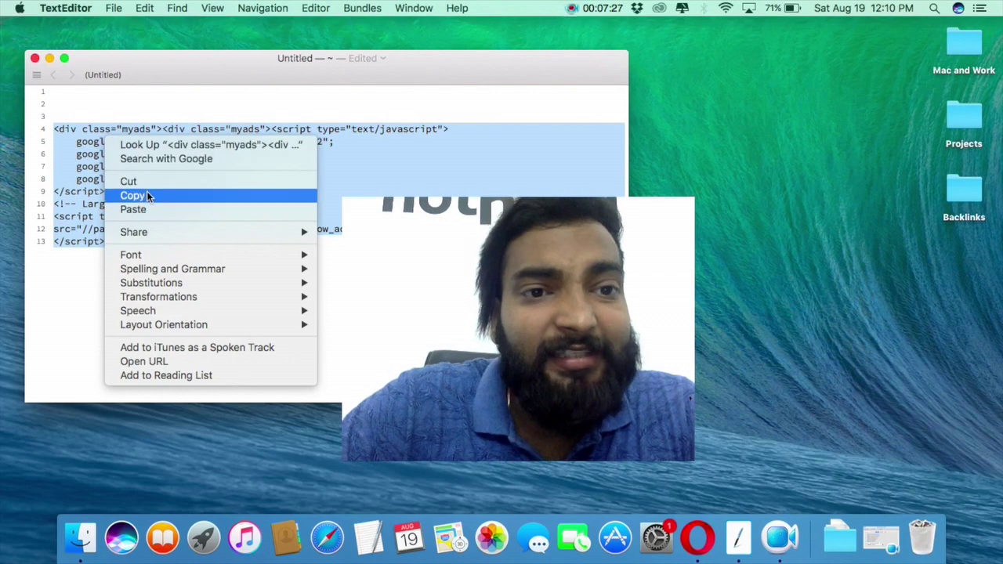
pyautogui.click(147, 195)
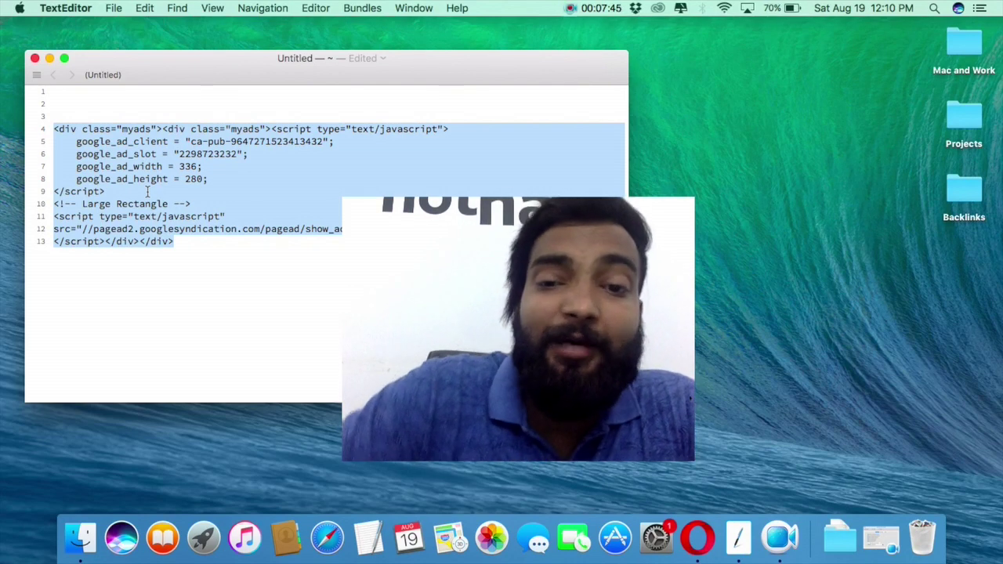
# Switch back to the WordPress admin in the browser and open the AdSense Invalid Click Protector settings from the installed plugins
pyautogui.press('super+Tab')
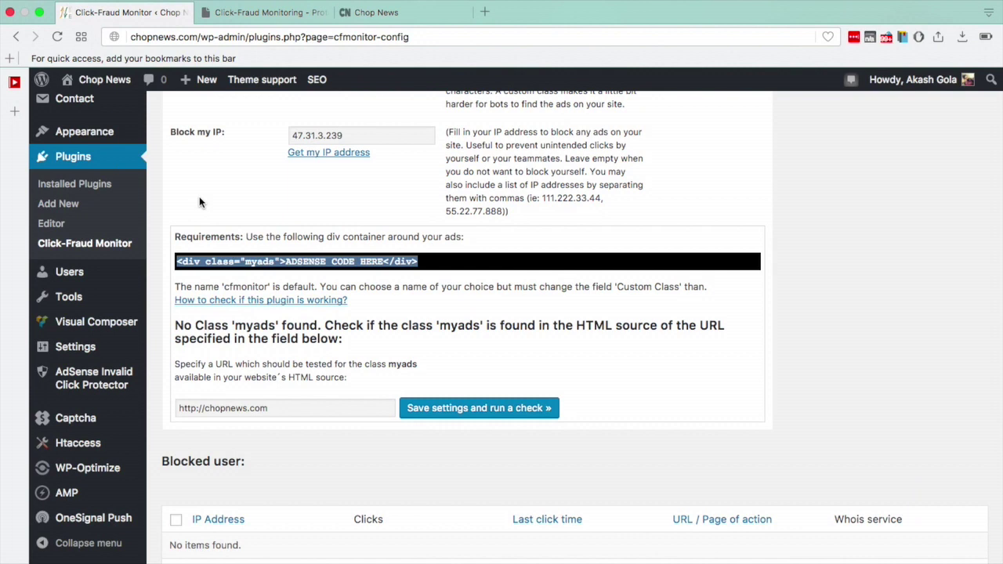
pyautogui.click(83, 187)
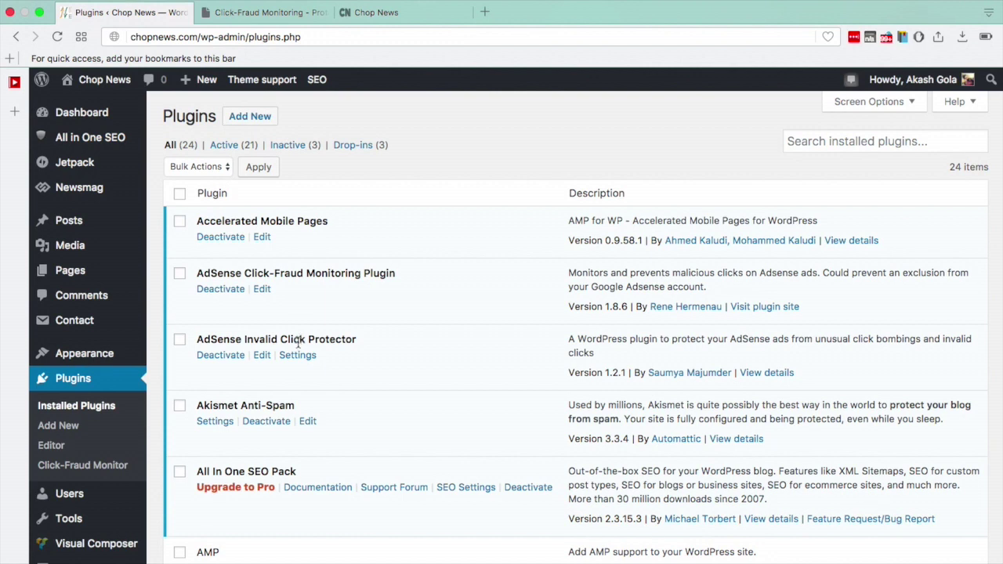
pyautogui.click(298, 356)
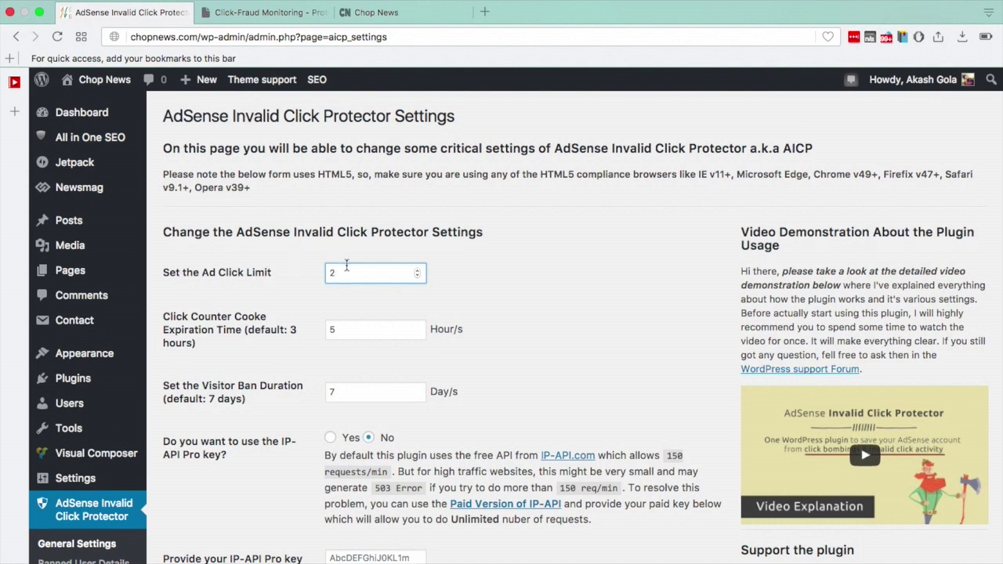
# Review the click limit, ban duration and IP-API options, and set blocking ads for specific countries to Yes
pyautogui.scroll(-1, 255, 329)
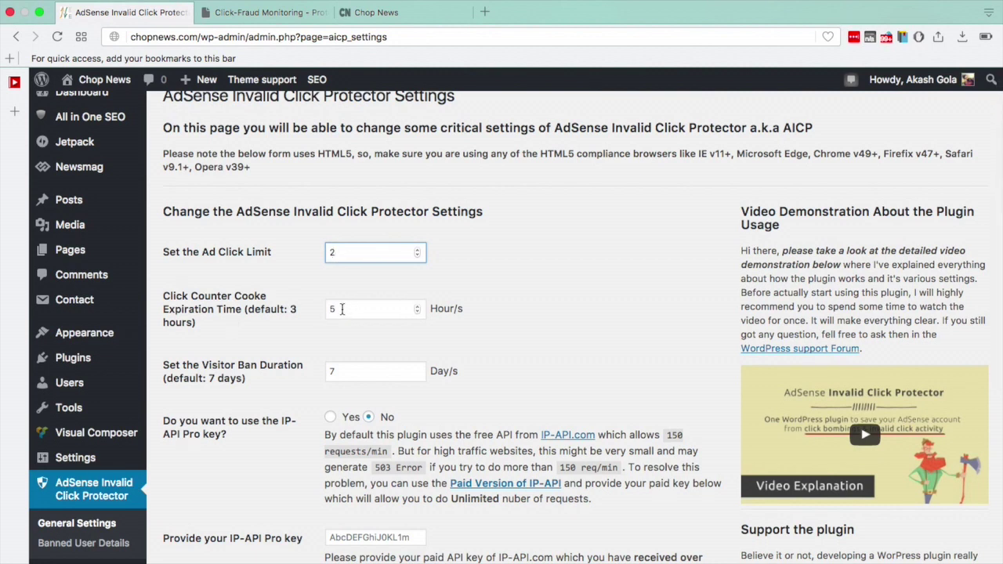
pyautogui.scroll(-2, 248, 354)
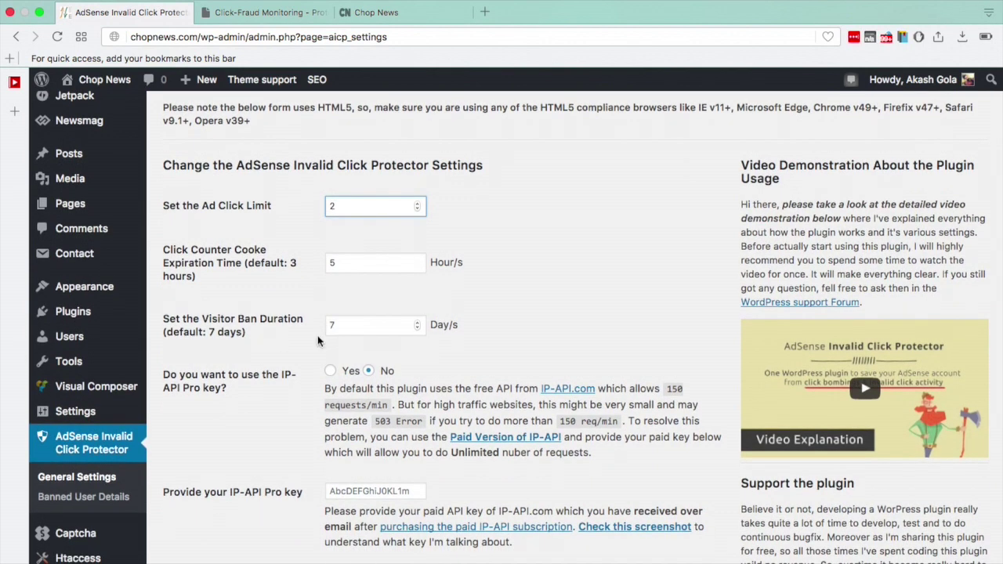
pyautogui.scroll(-2, 289, 348)
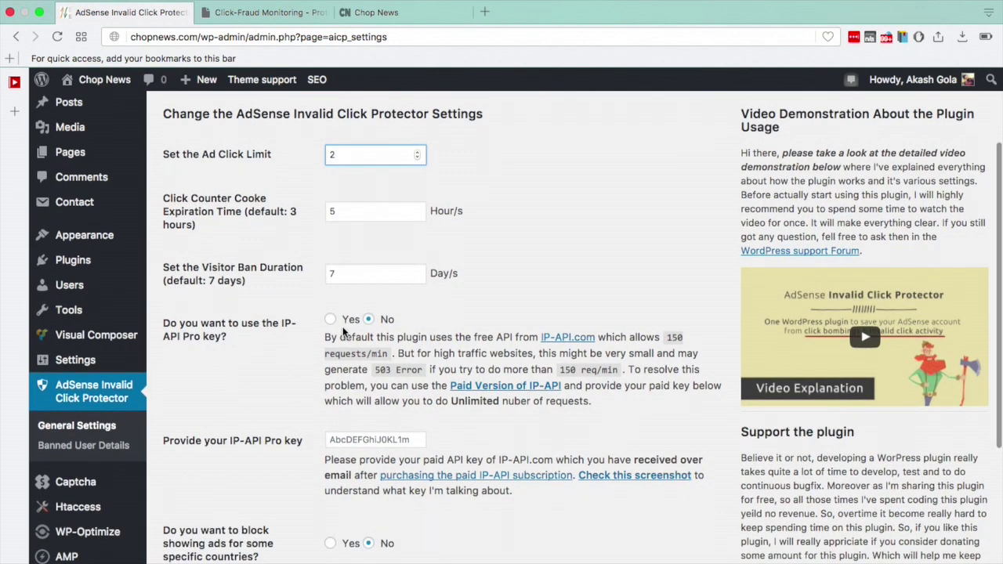
pyautogui.scroll(-1, 335, 314)
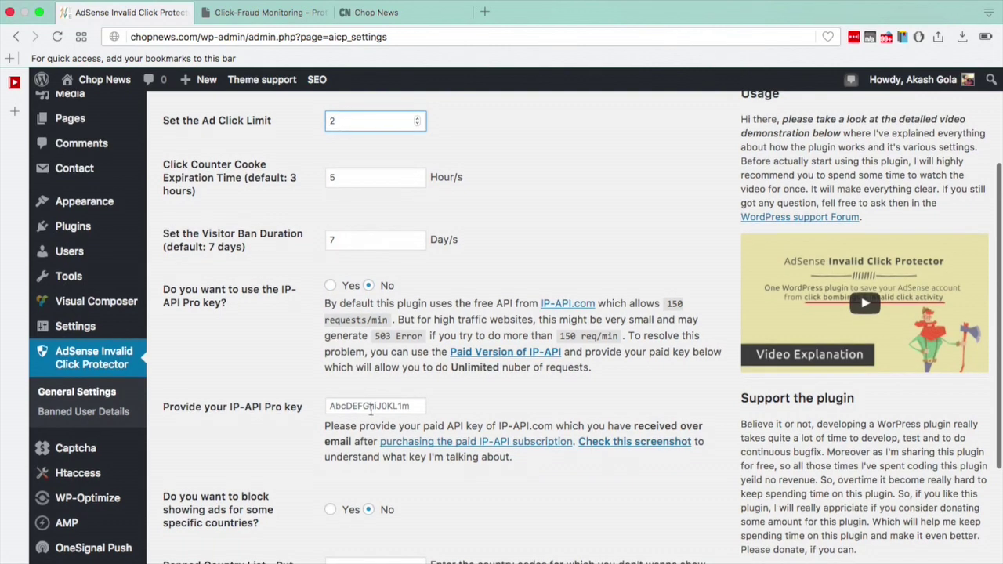
pyautogui.scroll(-5, 287, 424)
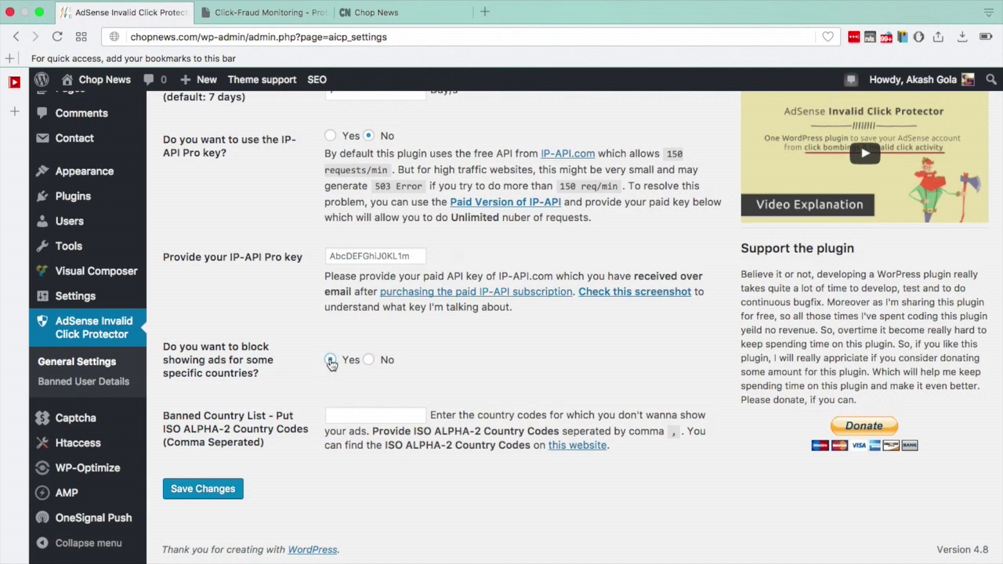
# Look through the linked list of ISO ALPHA-2 country codes and return to the plugin settings
pyautogui.click(575, 446)
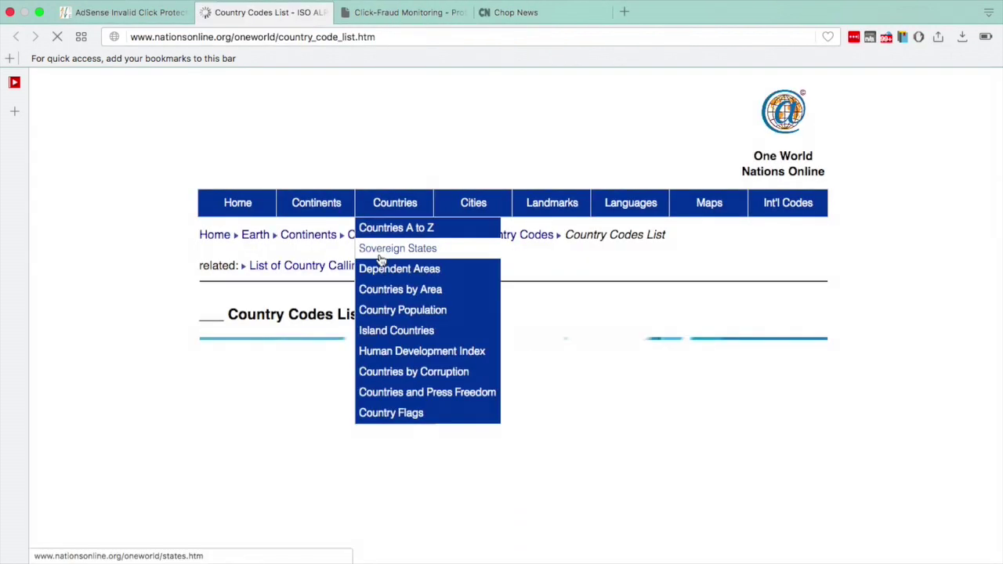
pyautogui.scroll(-1, 151, 272)
pyautogui.scroll(-10, 151, 272)
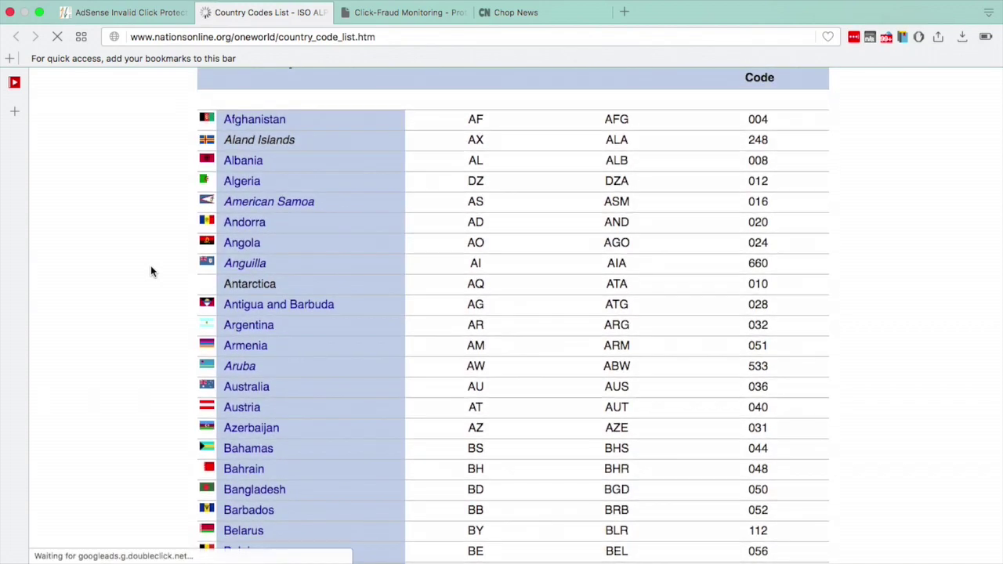
pyautogui.scroll(2, 151, 271)
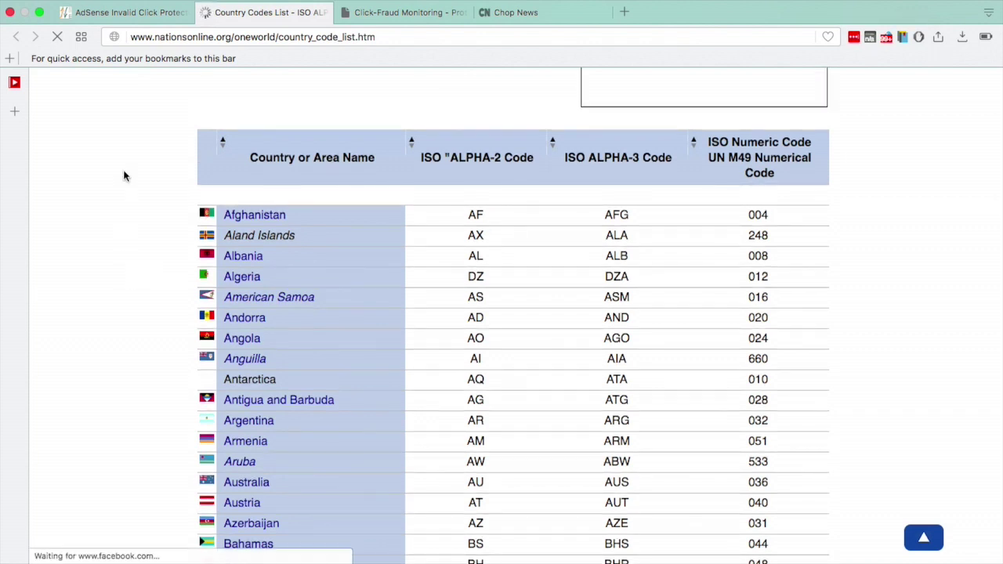
pyautogui.click(104, 13)
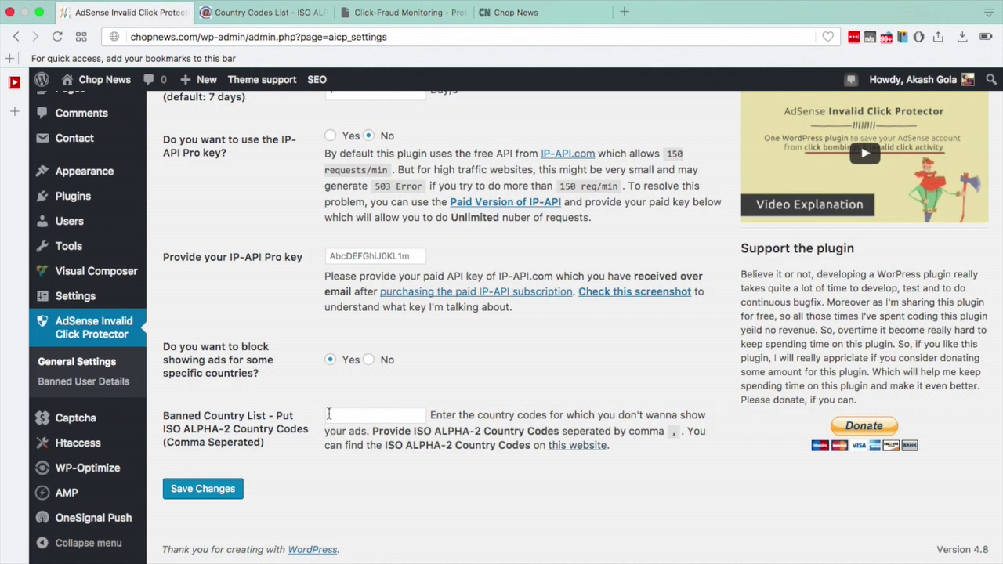